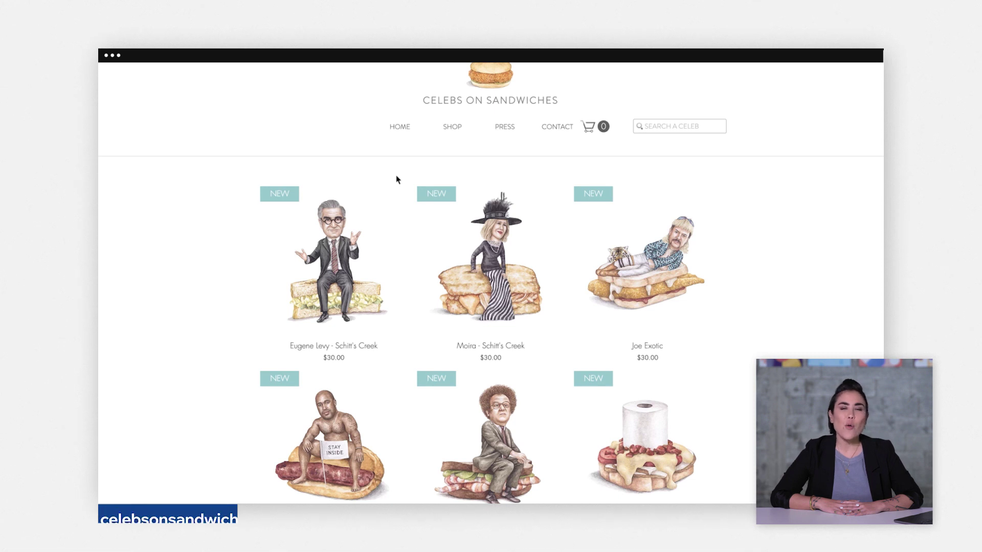
# View the Celebs on Sandwiches Best Sellers, then the Stickers collection from the SHOP menu
pyautogui.moveTo(437, 133)
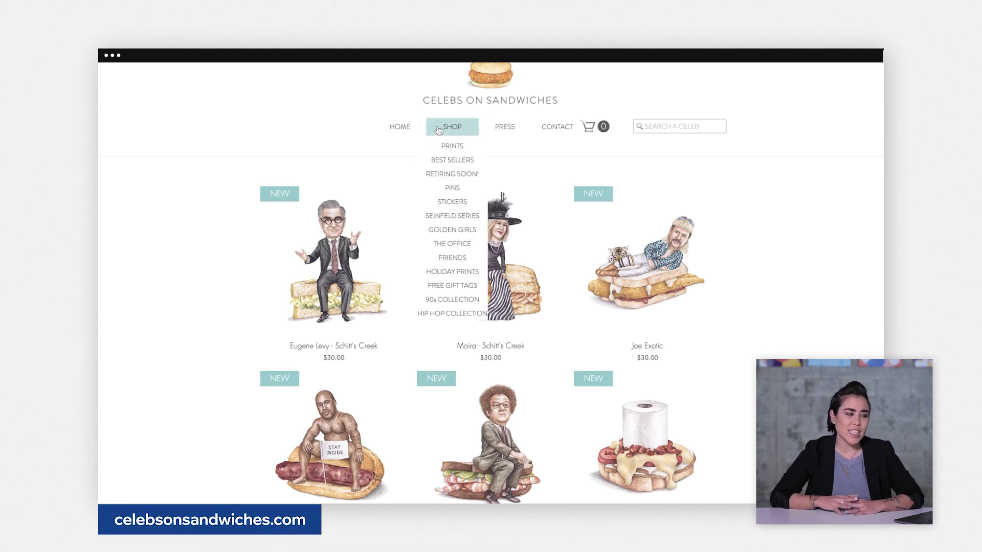
pyautogui.click(426, 161)
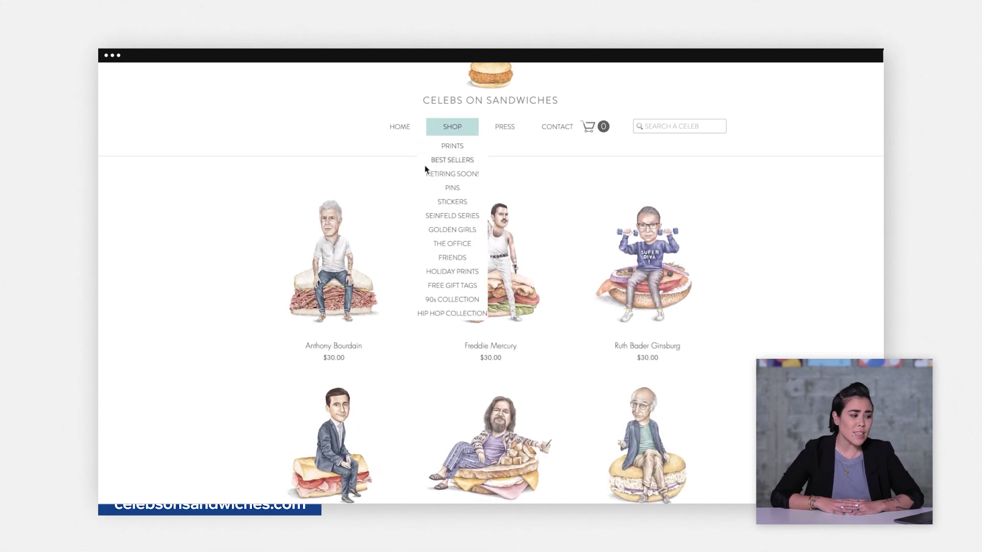
pyautogui.click(433, 202)
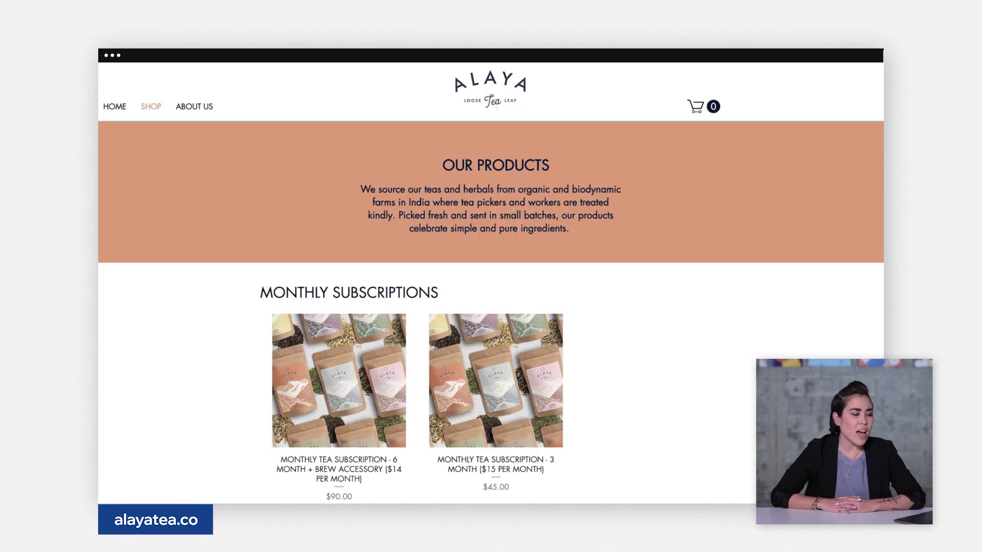
# Scroll down through the Alaya Tea shop's product sections
pyautogui.scroll(-4, 491, 307)
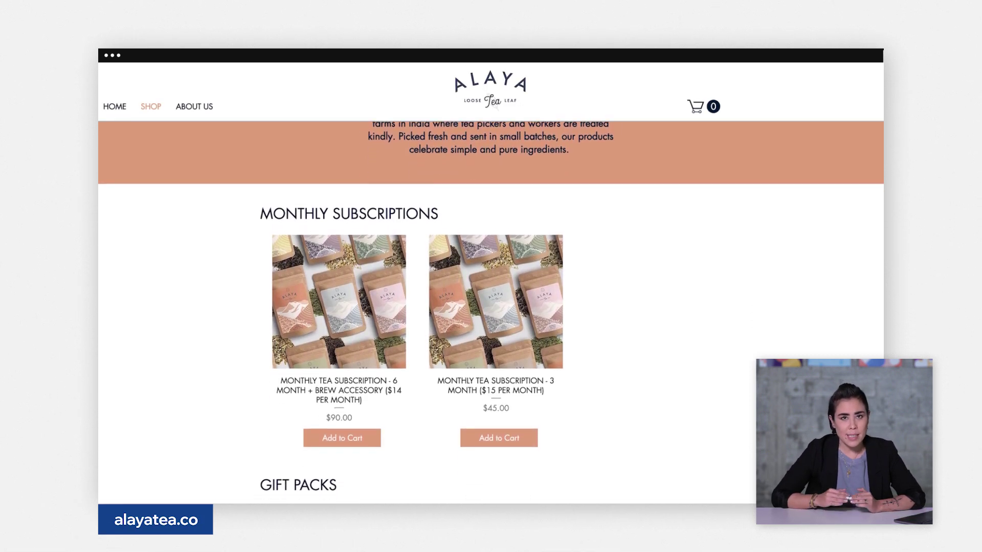
pyautogui.scroll(-4, 491, 307)
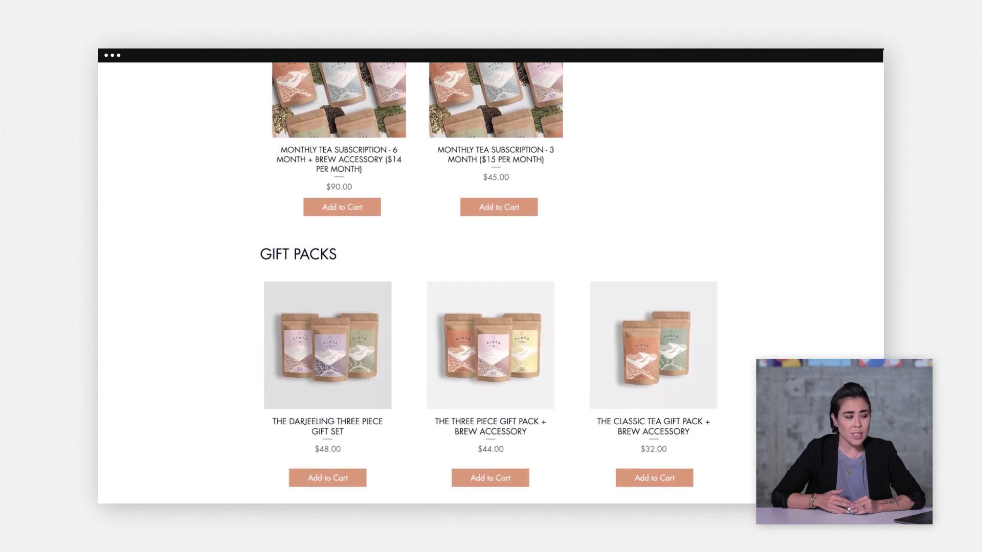
pyautogui.scroll(-3, 491, 307)
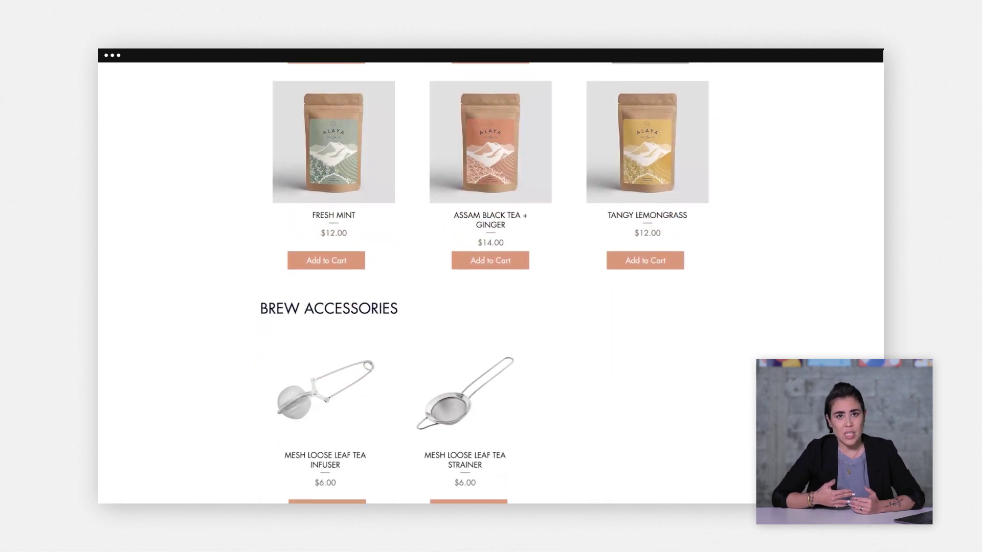
pyautogui.scroll(-1, 491, 281)
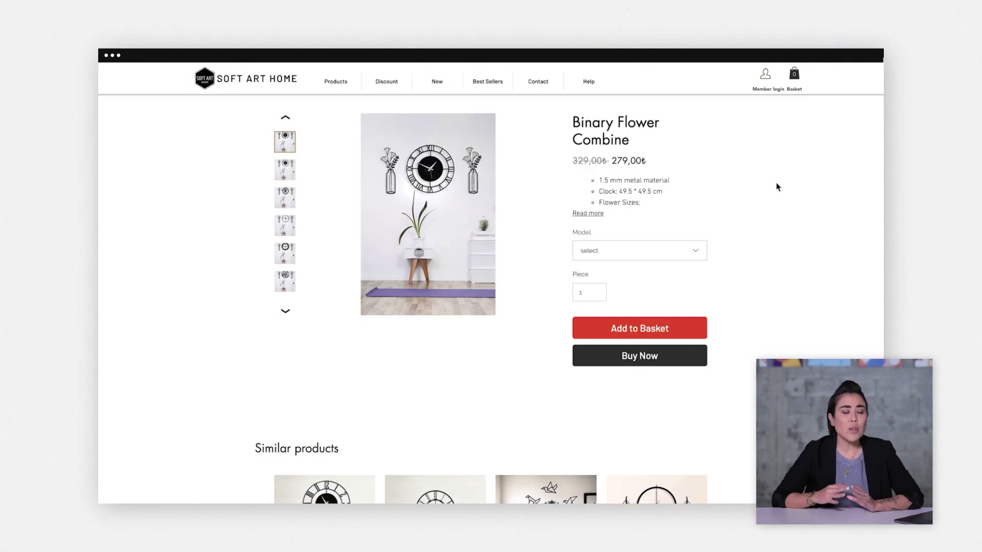
# Expand the Binary Flower Combine description and page the gallery through to the bird-branch clock
pyautogui.click(584, 215)
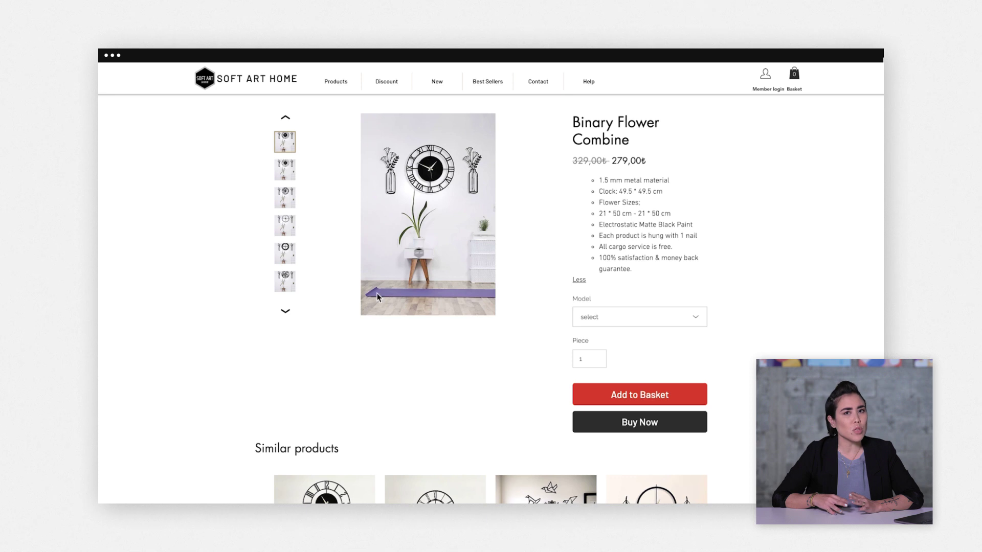
pyautogui.click(285, 313)
pyautogui.click(286, 313)
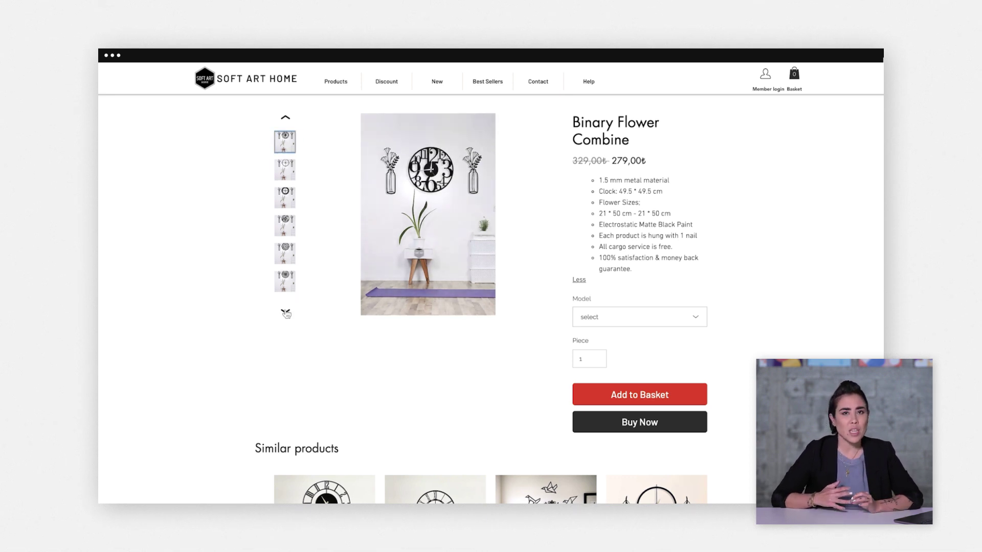
pyautogui.click(286, 313)
pyautogui.click(286, 314)
pyautogui.click(286, 314)
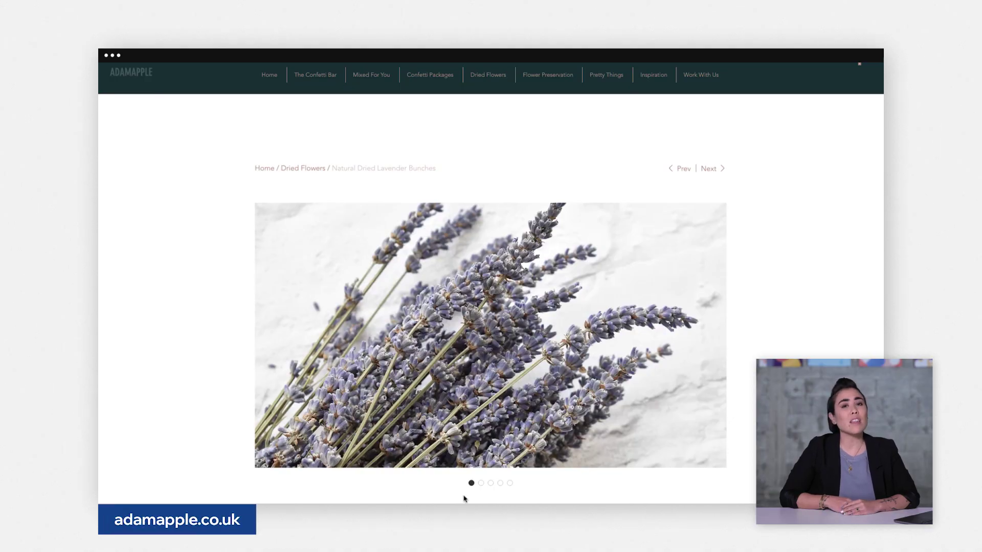
# View the second and fourth lavender photos, then the stacked and third Pepper Minty soap photos
pyautogui.click(480, 483)
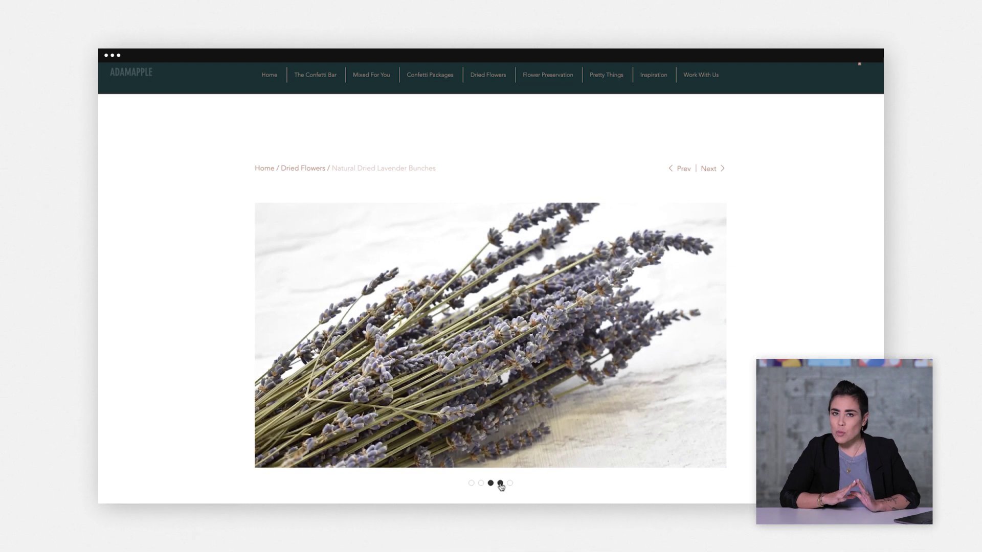
pyautogui.click(500, 484)
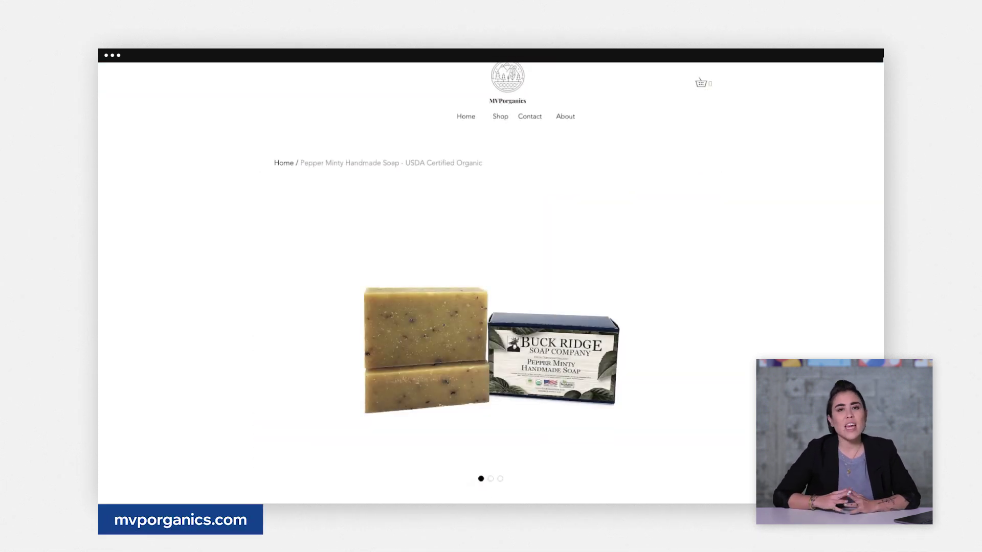
pyautogui.click(491, 480)
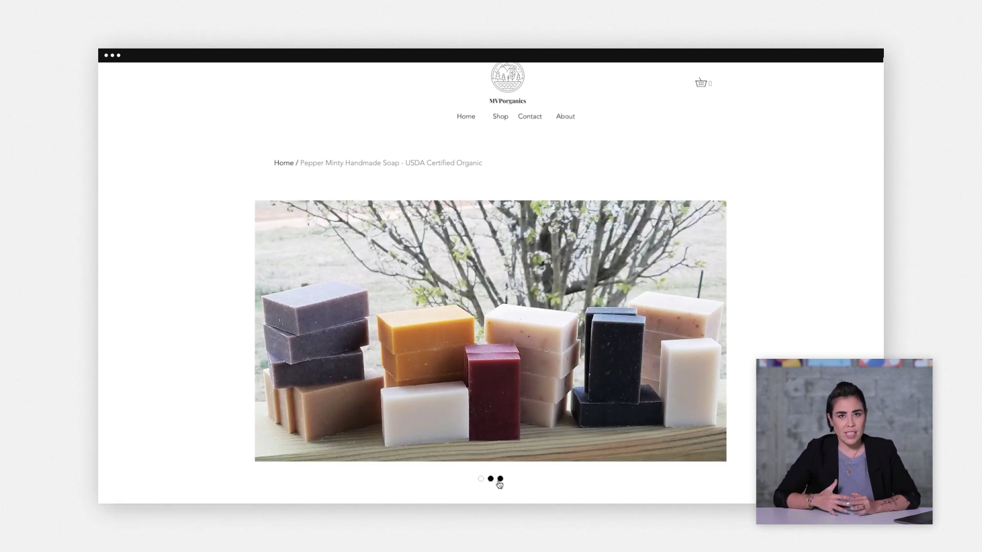
pyautogui.click(500, 480)
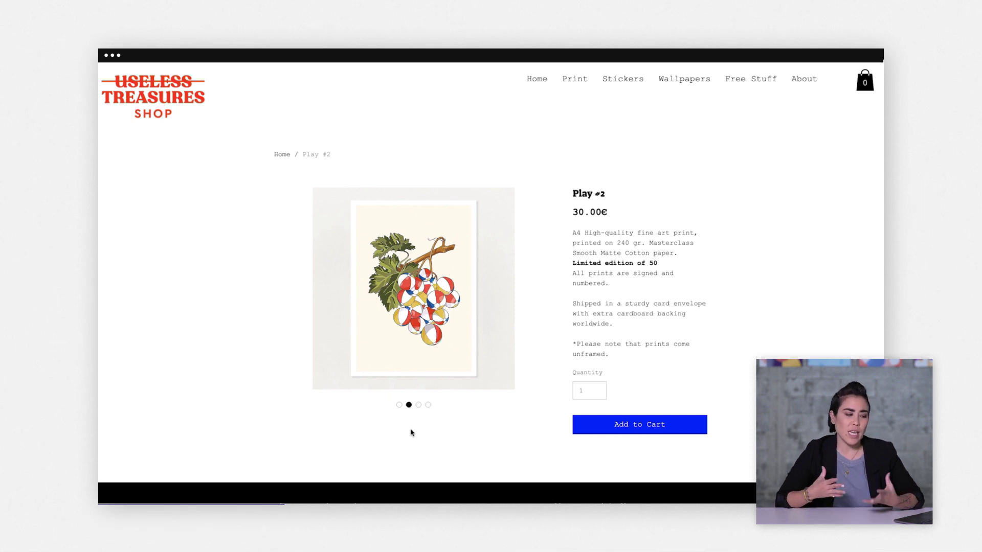
# Flip the Play #2 gallery between the framed grapes print, size chart and framed prints photo
pyautogui.click(399, 405)
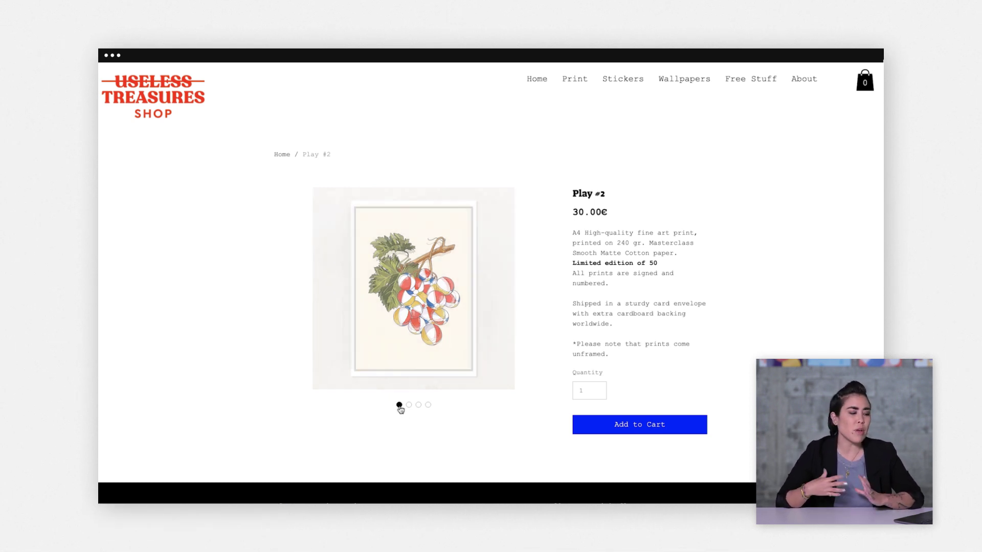
pyautogui.click(428, 409)
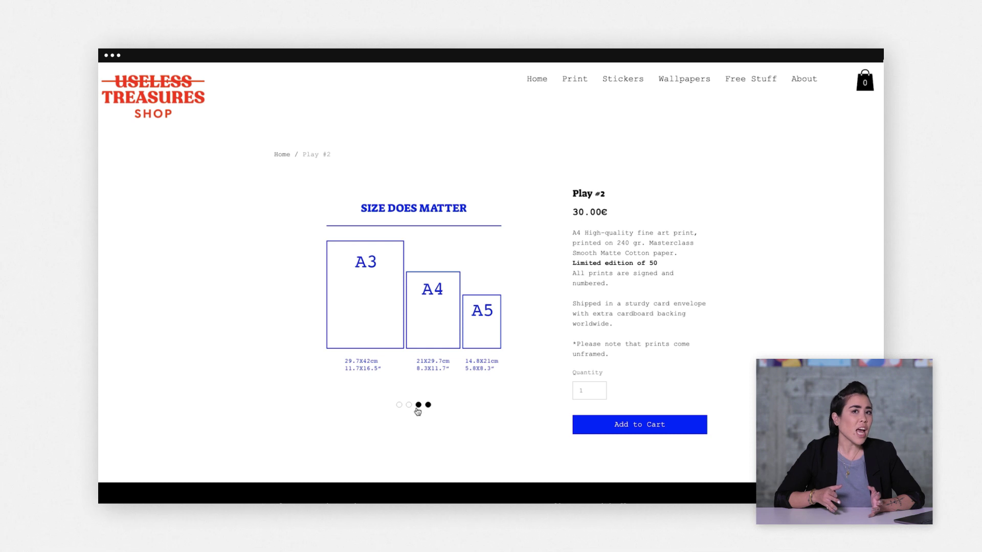
pyautogui.click(418, 406)
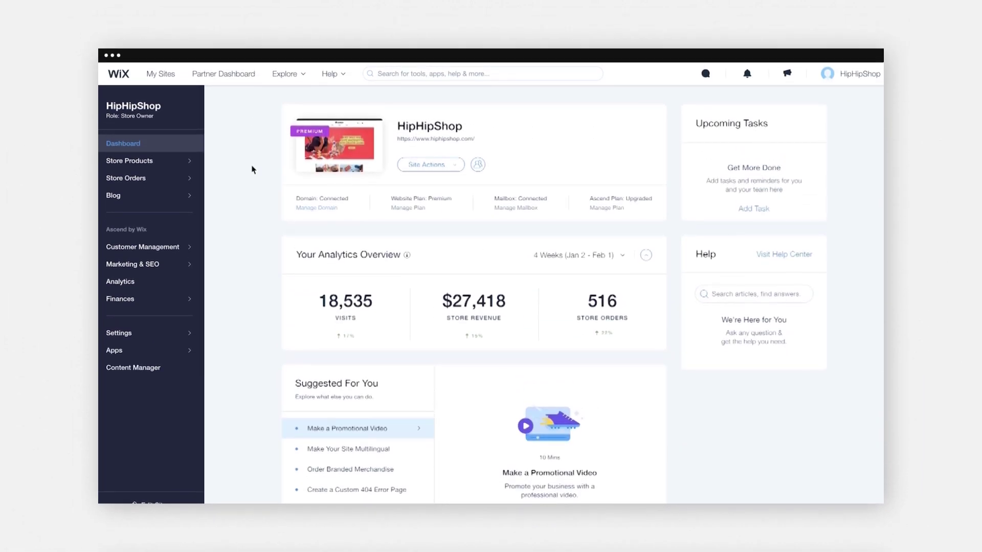
# Open the HipHipShop Products list, open and close the CSV import dialog, and start a new product
pyautogui.click(164, 162)
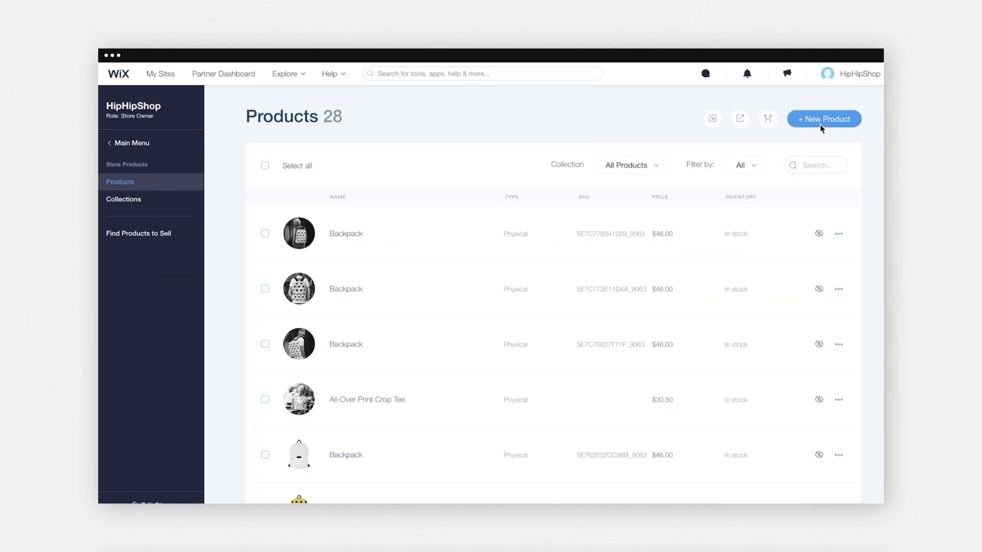
pyautogui.click(713, 120)
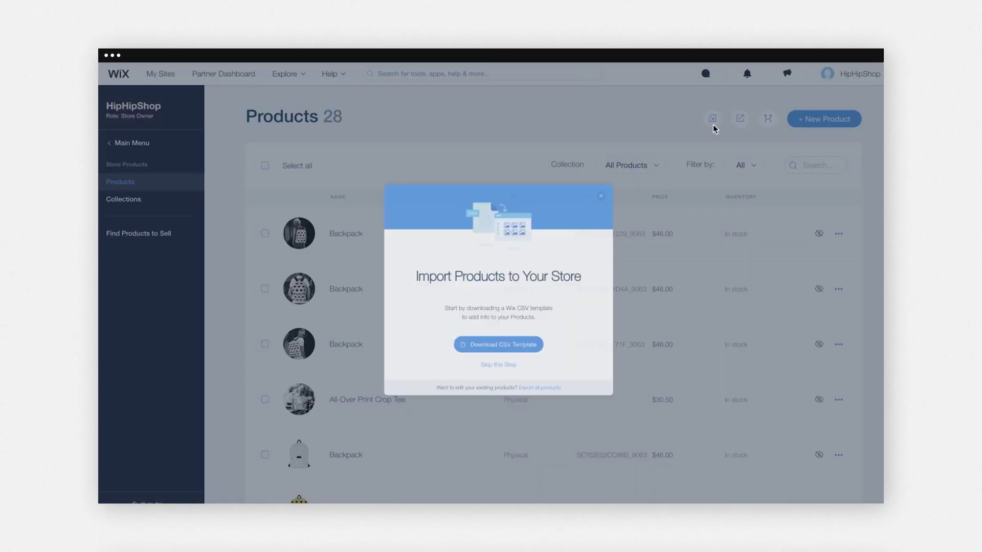
pyautogui.click(497, 387)
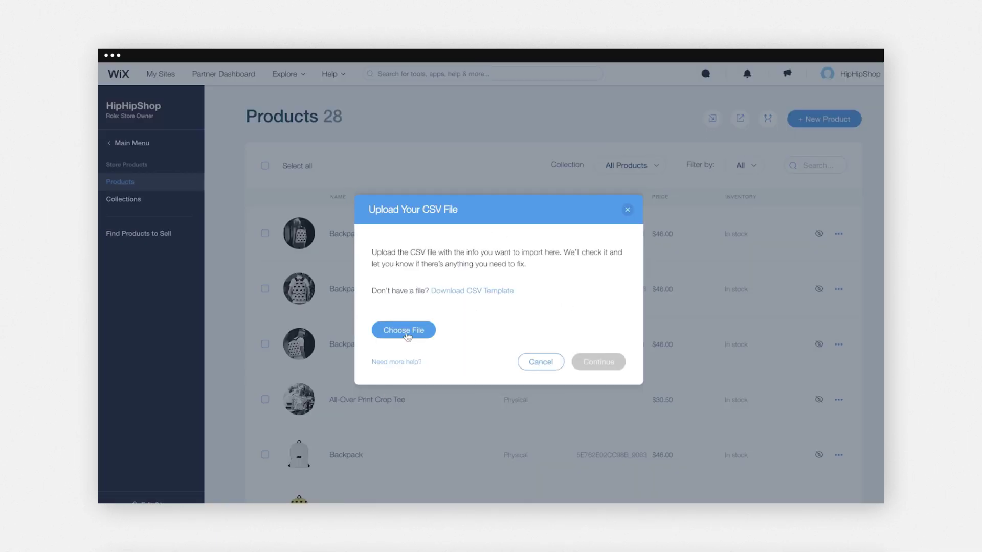
pyautogui.click(627, 210)
pyautogui.click(825, 125)
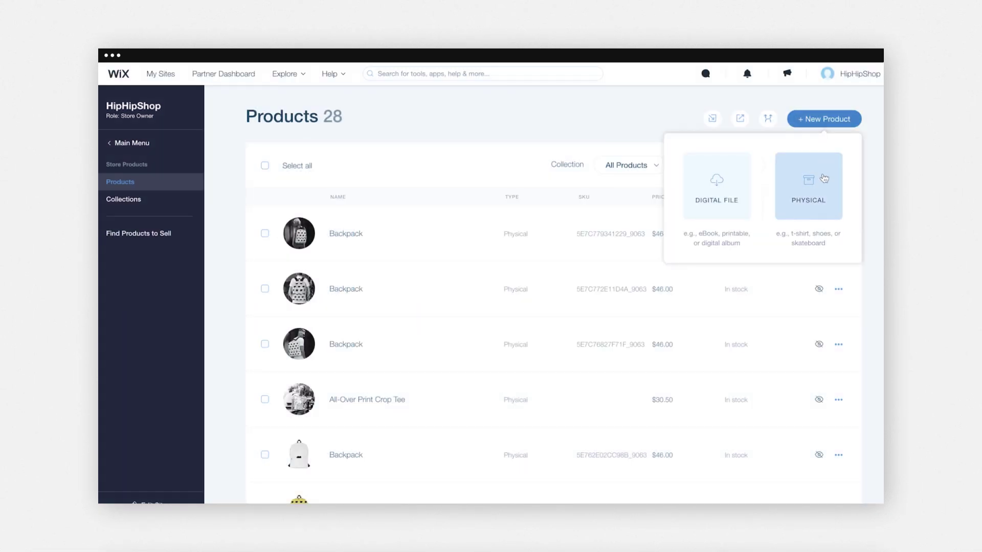
# Create a new physical product and attach the seven chosen images
pyautogui.click(823, 178)
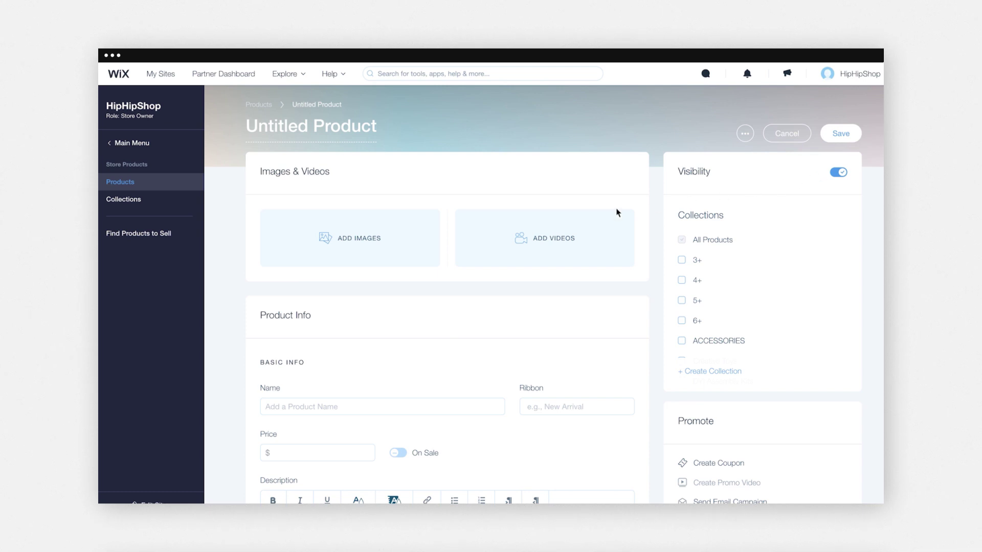
pyautogui.click(361, 255)
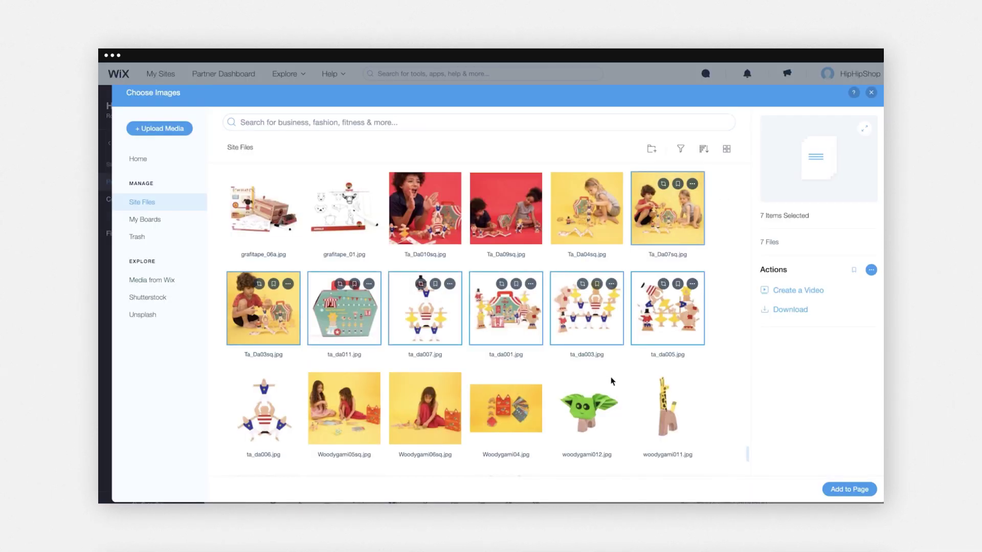
pyautogui.click(850, 490)
pyautogui.scroll(-3, 849, 496)
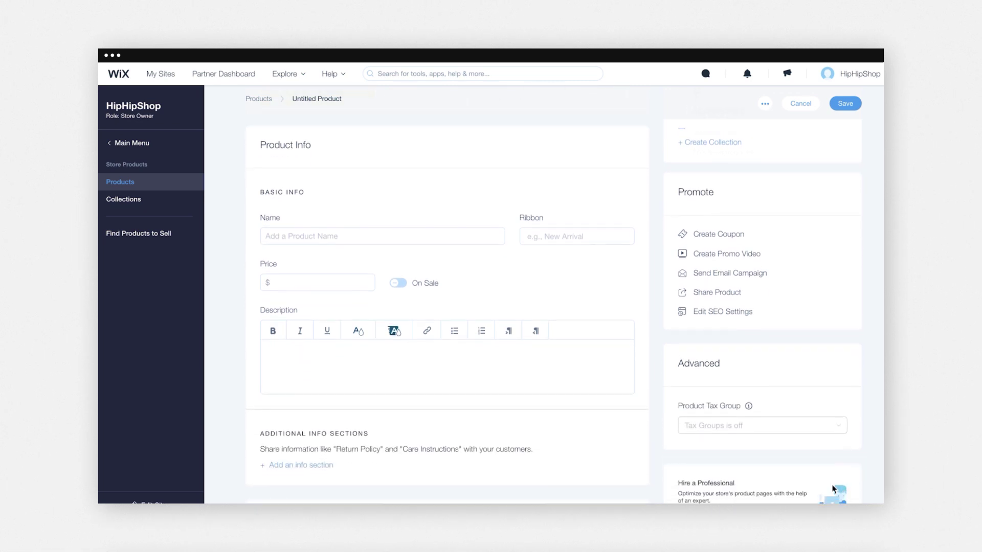
# Name the product 'TaDa - Circus Balancing Game' and give it a New ribbon
pyautogui.click(382, 236)
pyautogui.write('TaDa - Circus Balancing Game')
pyautogui.click(594, 239)
pyautogui.write('New')
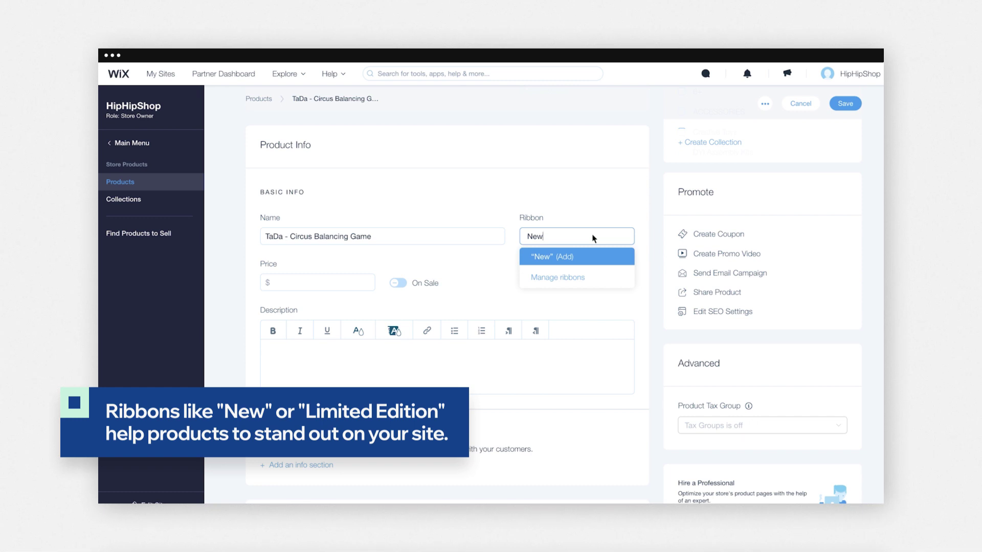
pyautogui.press('Return')
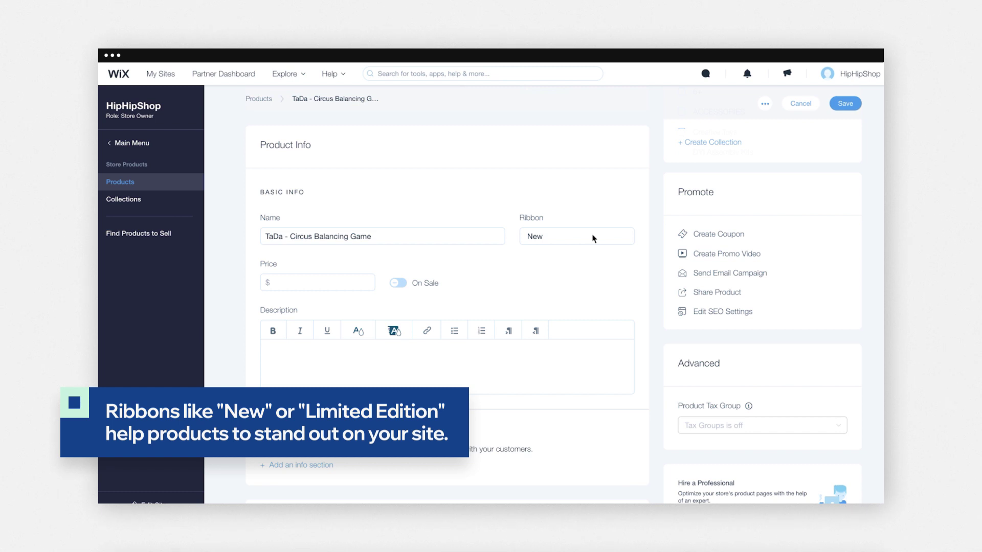
# Set the price to 39.00 and paste the two-paragraph circus balancing toy description
pyautogui.click(302, 280)
pyautogui.write('39.00')
pyautogui.click(303, 355)
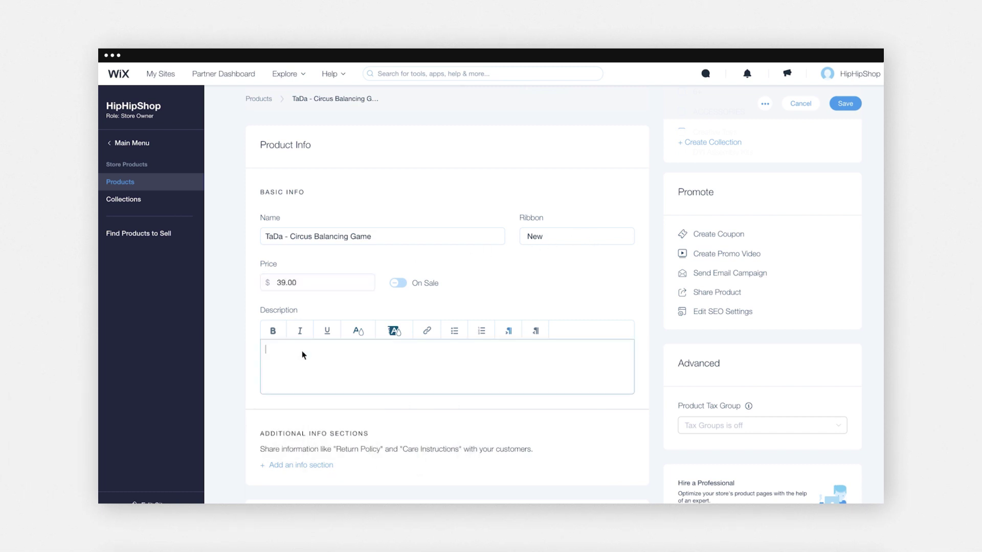
pyautogui.write('Ta-Da is a circus balancing wooden toy for all ages. Pile up the happy and colorful circus characters on top of each other, balance them and create a fun circus show. Play together in tuns or challenge yourself—the circus characters will always deliver a fun and entertaining game.')
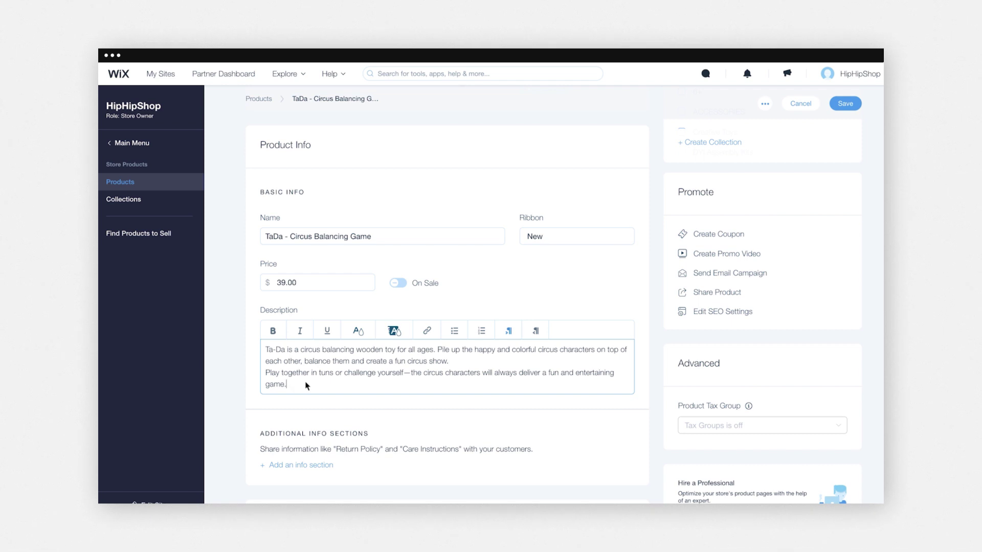
# Add an ADDITIONAL PRODUCT INFO section with the age, material and package details
pyautogui.click(302, 412)
pyautogui.click(300, 467)
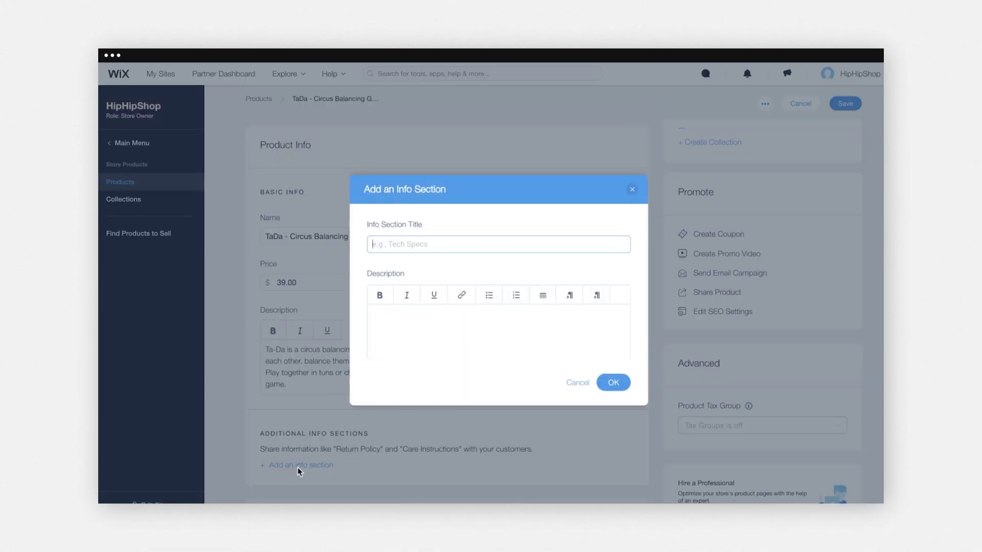
pyautogui.write('ADDITIONAL PRODUCT INFO')
pyautogui.click(511, 310)
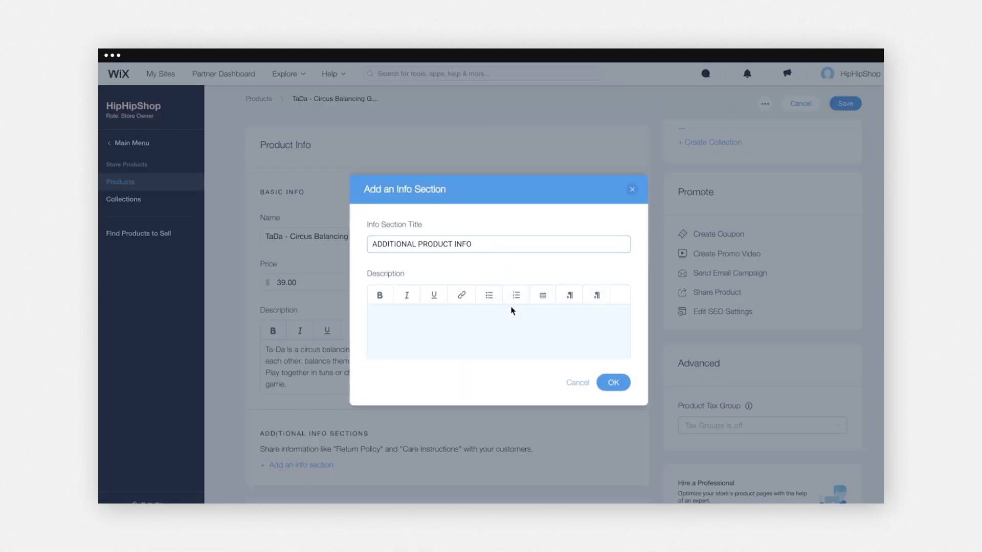
pyautogui.write('Age: 3-99 Material: Solid Wood Package size: 28x5.5x24cm   All of our products are made out of high-quality materials, all perfectly safe for use by children.')
pyautogui.click(613, 408)
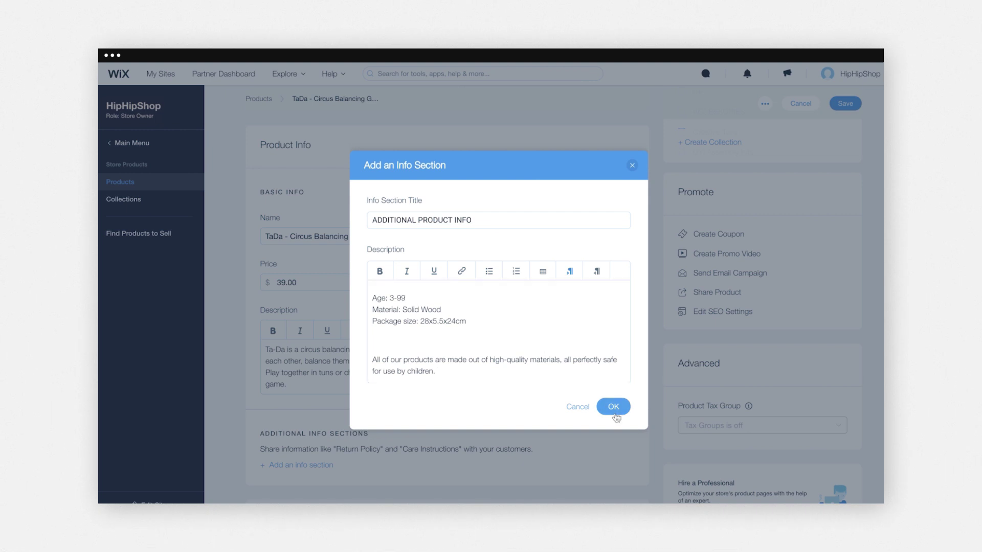
pyautogui.scroll(-2, 616, 417)
# Add a SHIPPING AND RETURN POLICY section with the delivery and return details
pyautogui.click(298, 374)
pyautogui.write('SHIPPING AND RETURN POLICY')
pyautogui.click(500, 323)
pyautogui.write('US Estimated Delivery Time: 2 - 5 days  Your satisfaction is our top priority. If for any reason you are not completely satisfied with your purchase, you can return the purchased items within 14 days of receipt for a full refund (less shipping charges). For more details please read our Return Policy.')
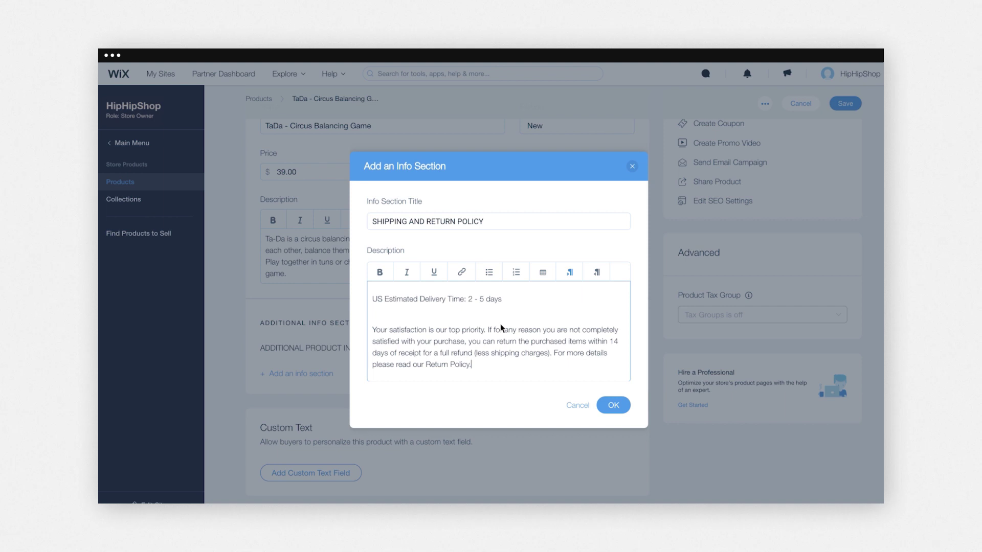
pyautogui.click(614, 407)
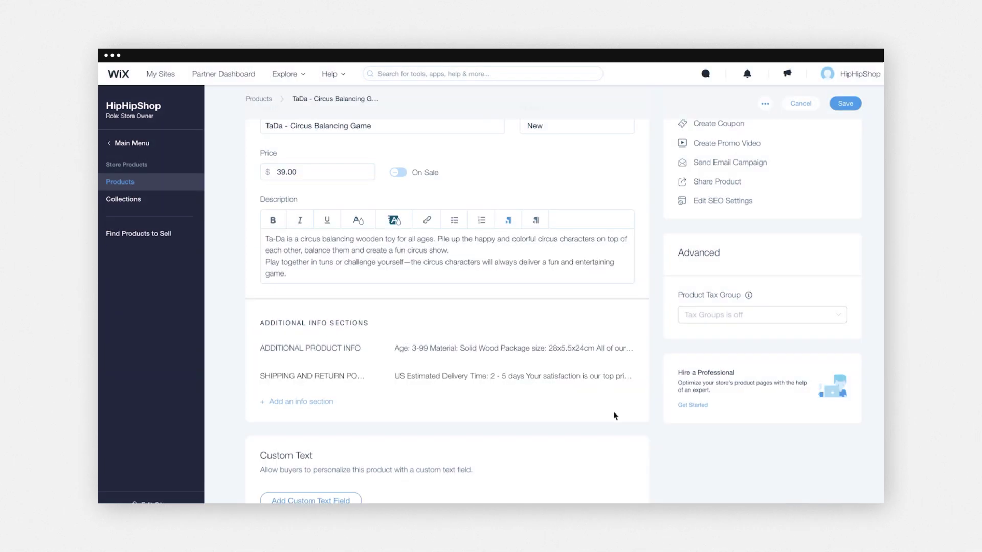
pyautogui.scroll(-6, 614, 416)
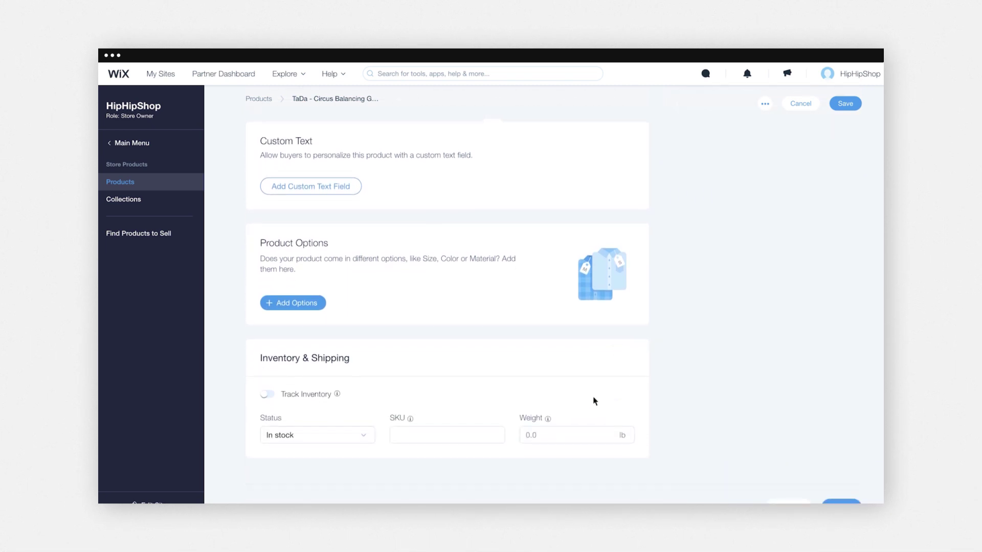
# Add a 500-character custom text field, then open and dismiss the product option form
pyautogui.click(310, 188)
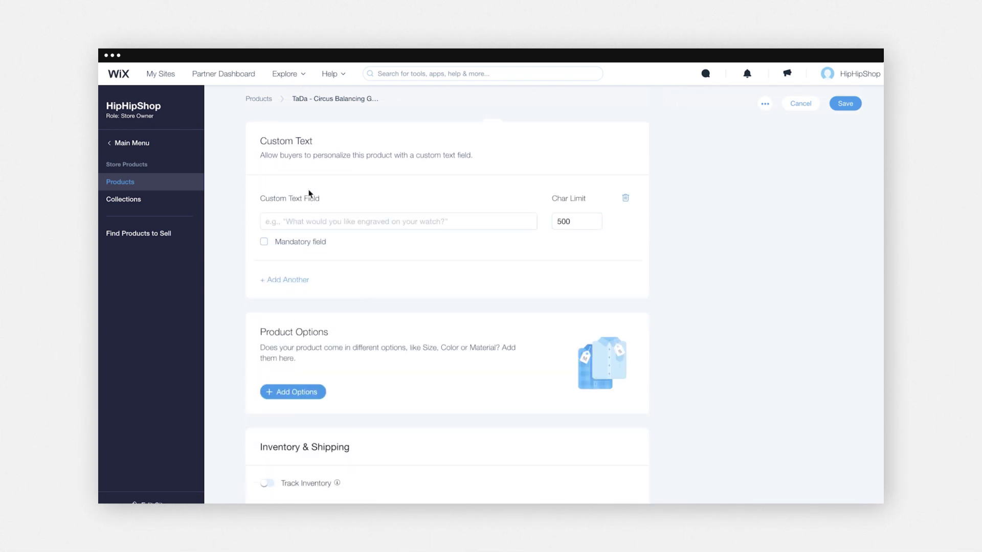
pyautogui.click(293, 398)
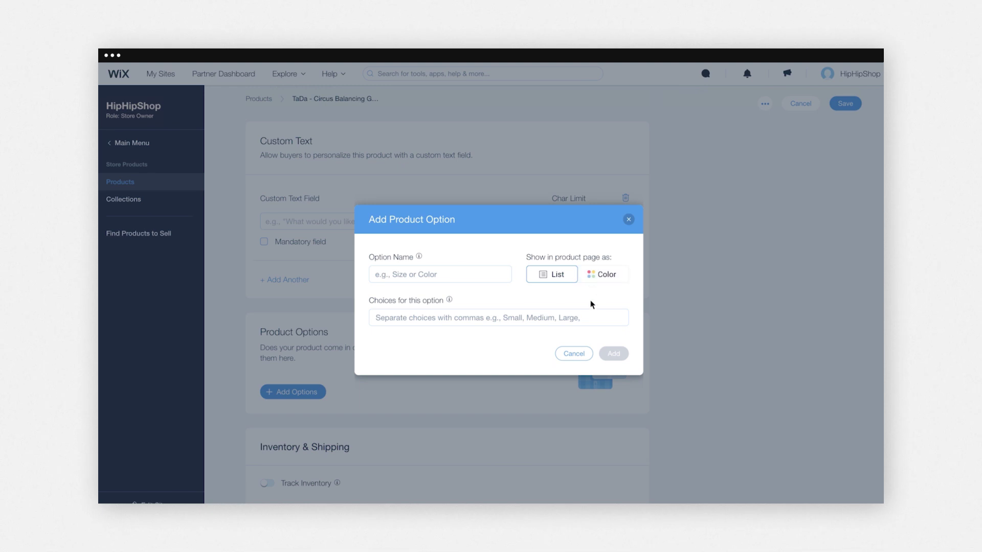
pyautogui.press('Escape')
pyautogui.scroll(-2, 587, 317)
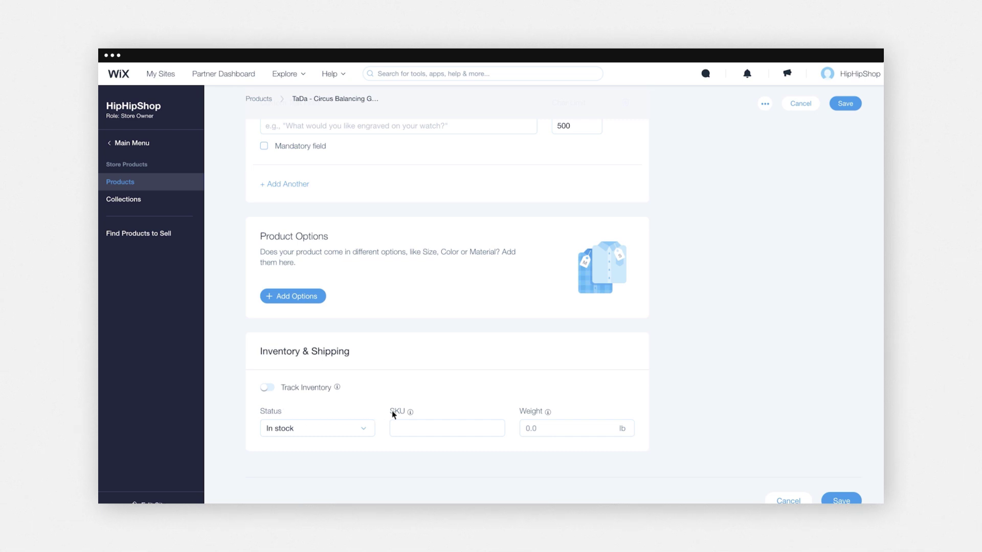
# Set the product's weight to 0.51 lb
pyautogui.click(556, 428)
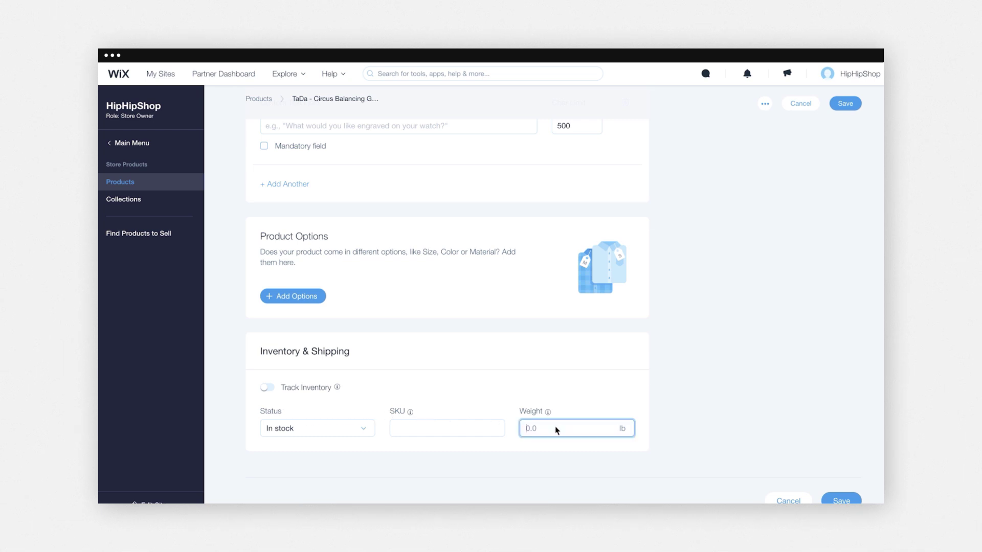
pyautogui.press('Tab')
pyautogui.scroll(7, 556, 429)
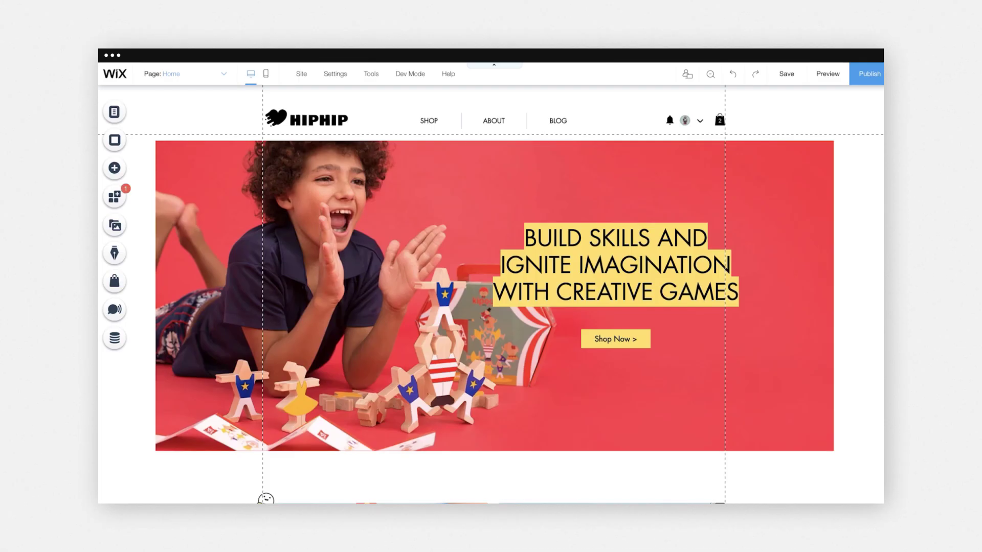
# Choose Product Page from the Editor's Page dropdown to show the HipHip Backpack page
pyautogui.click(223, 74)
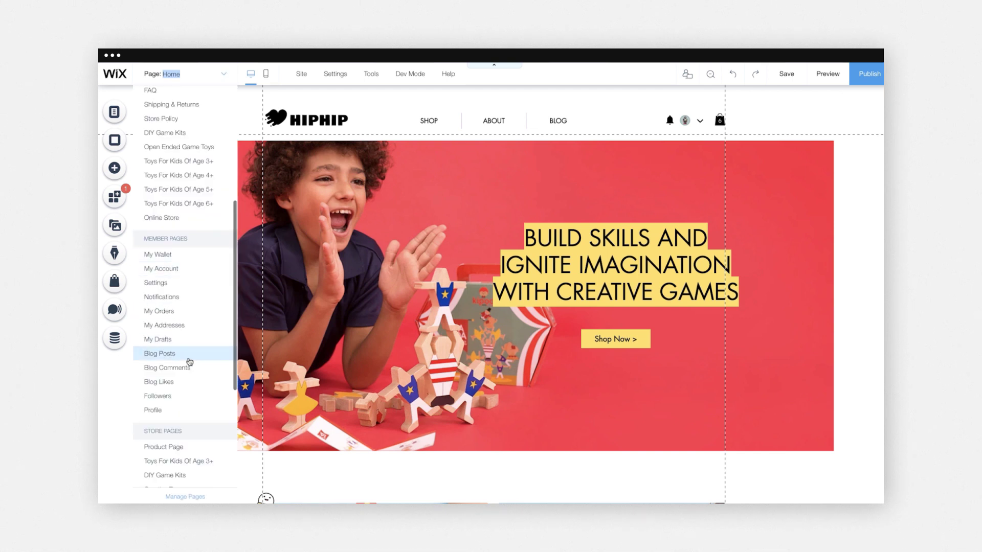
pyautogui.click(182, 448)
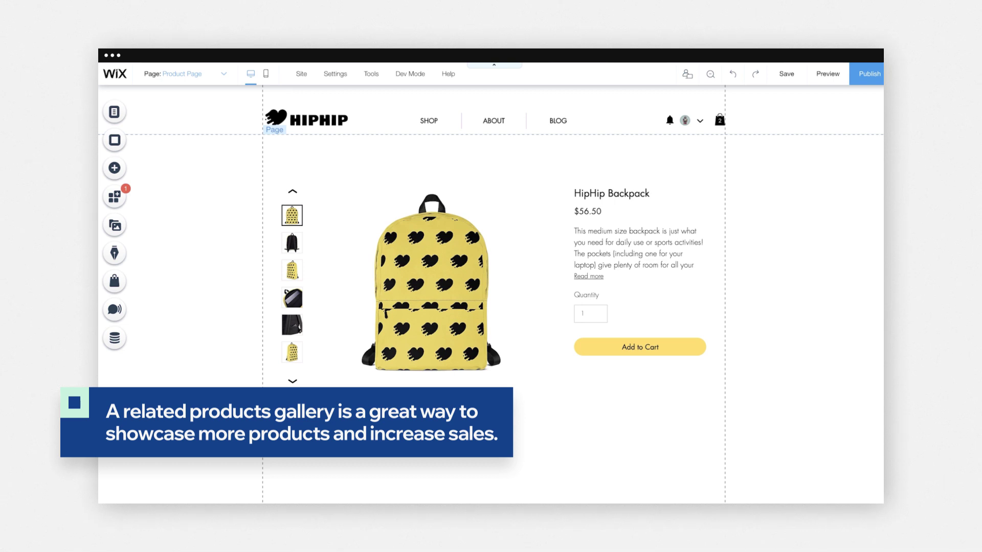
# Add the Store's Related Products slider ('More Fun Under the Sun') beneath the product
pyautogui.click(122, 169)
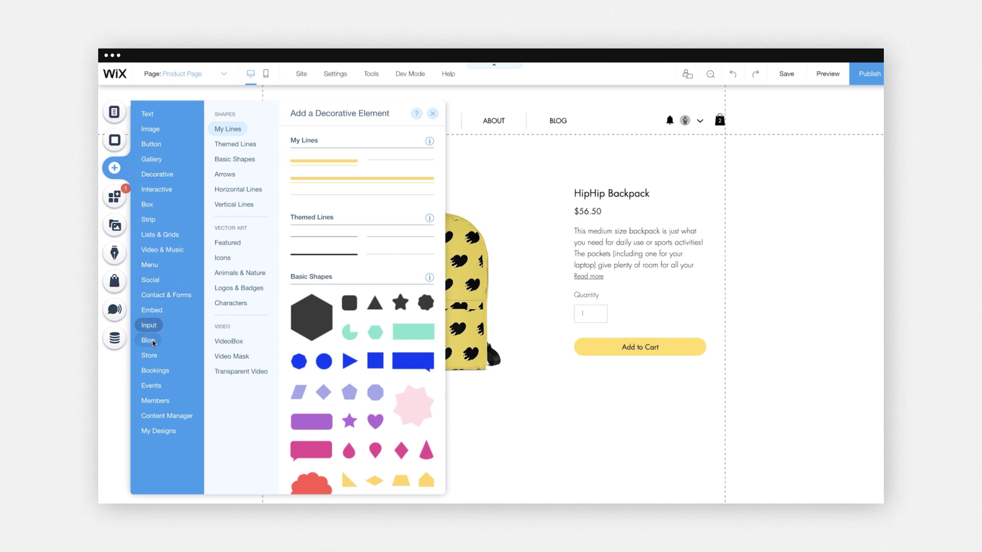
pyautogui.click(155, 356)
pyautogui.click(214, 145)
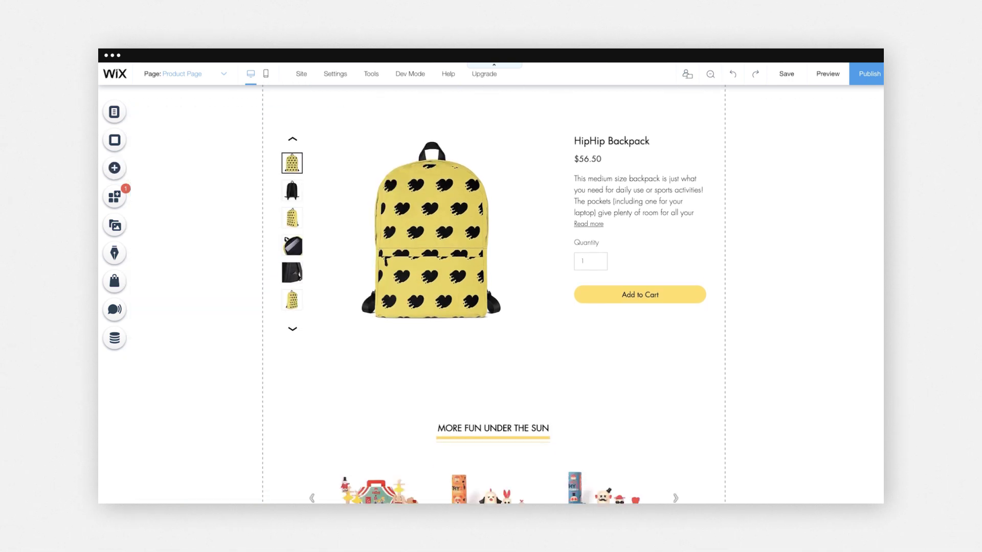
pyautogui.scroll(-5, 493, 292)
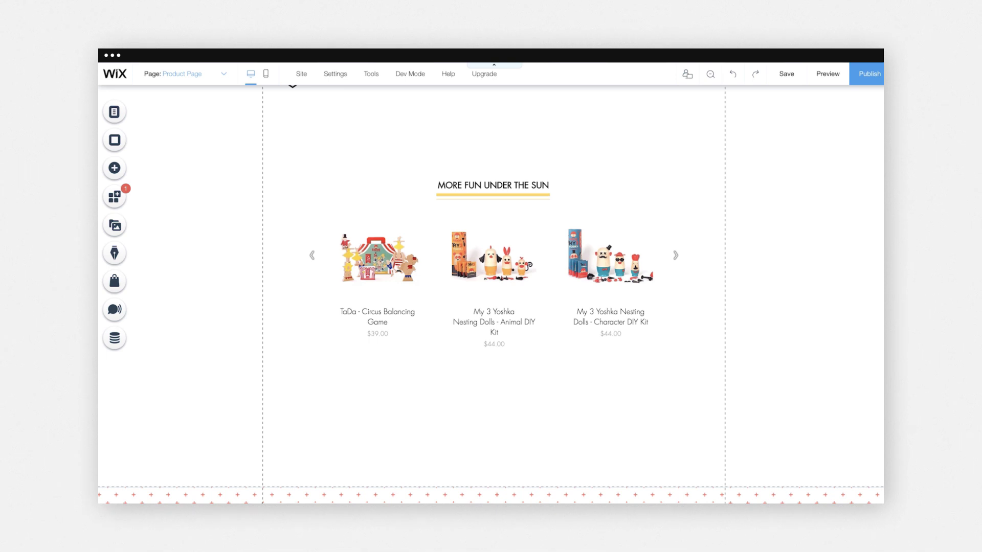
# Add a Contact & Forms Feedback form to the Product Page
pyautogui.click(118, 170)
pyautogui.moveTo(159, 296)
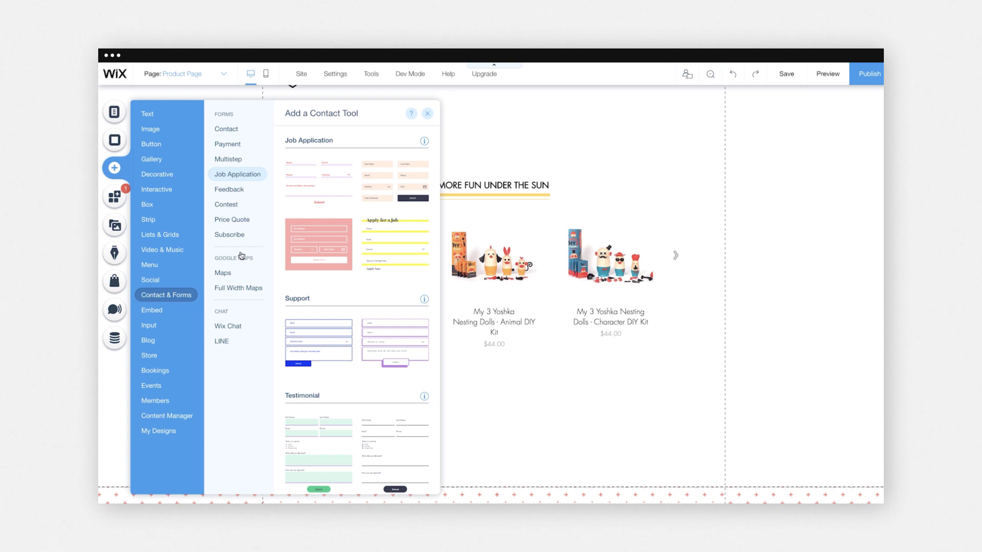
pyautogui.moveTo(231, 190)
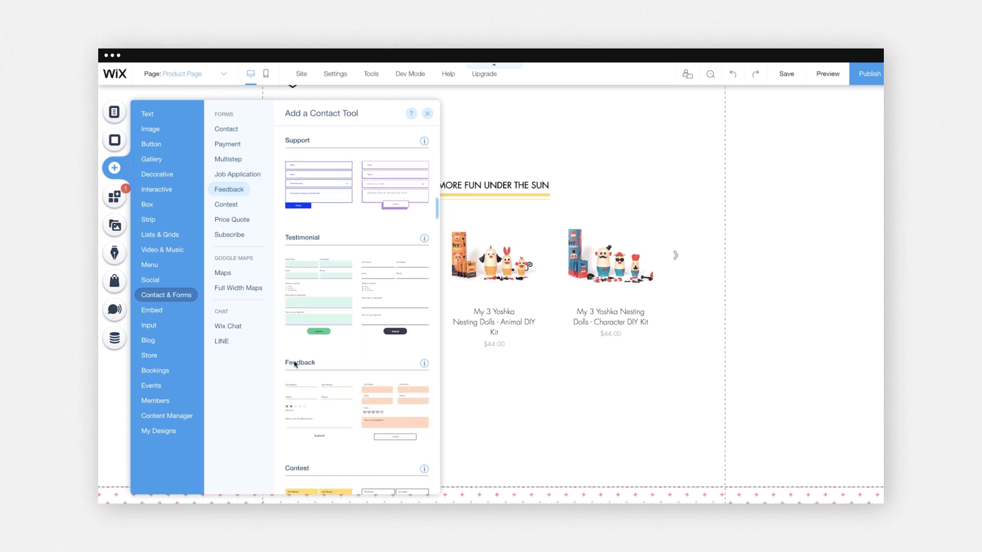
pyautogui.click(304, 402)
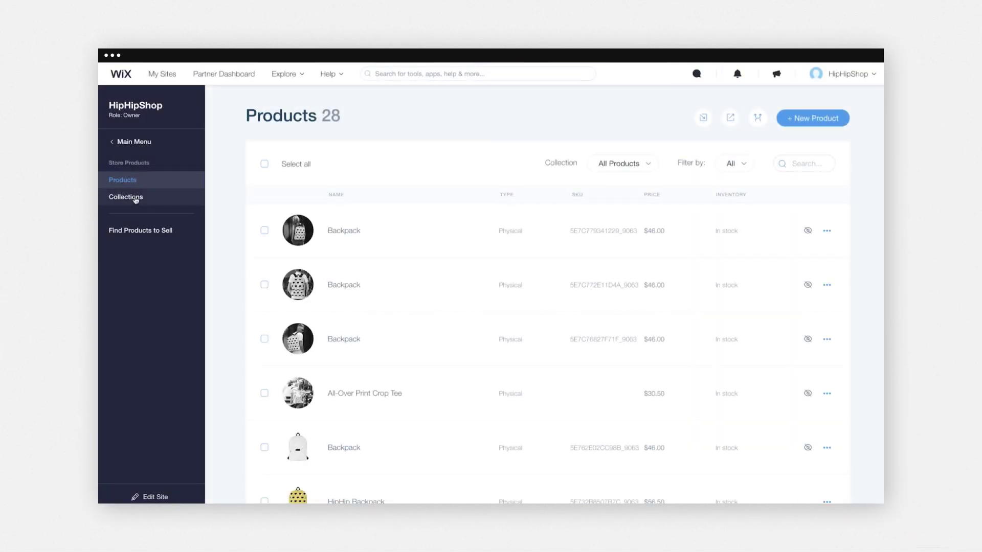
# Switch the editor to the Wooden Toys for Kids of Age 6+ products page
pyautogui.click(136, 199)
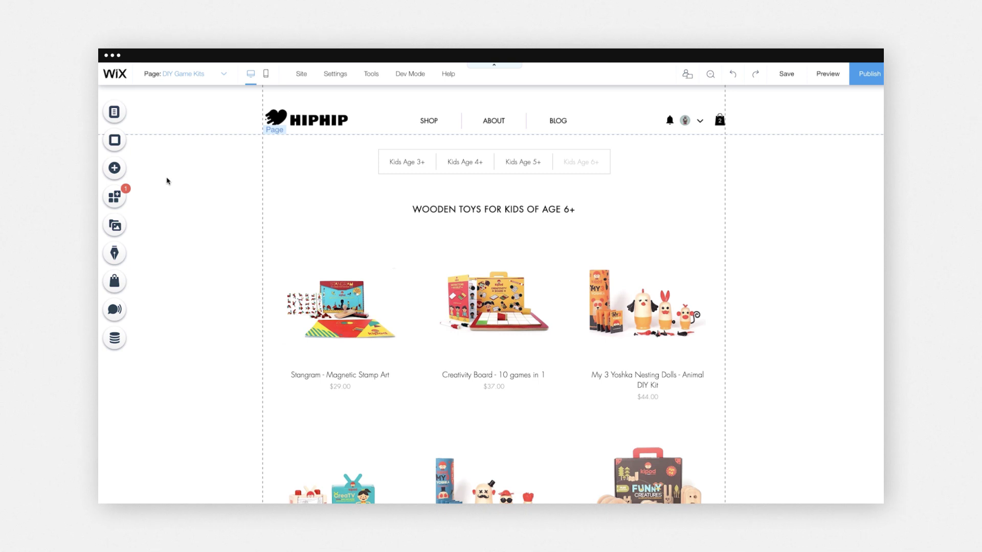
# Place a Store product widget on the Wooden Toys listing page
pyautogui.click(115, 169)
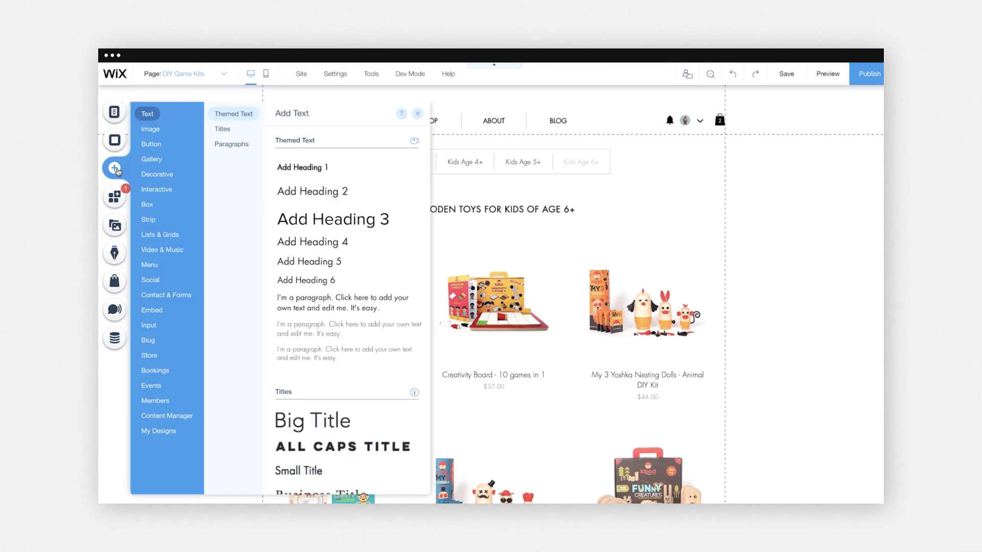
pyautogui.click(146, 356)
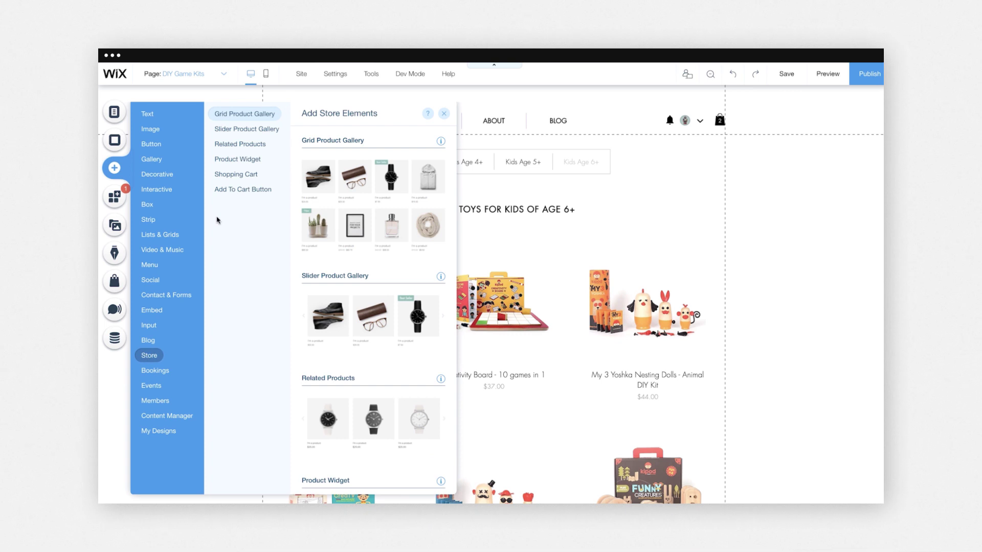
pyautogui.click(235, 161)
pyautogui.click(340, 259)
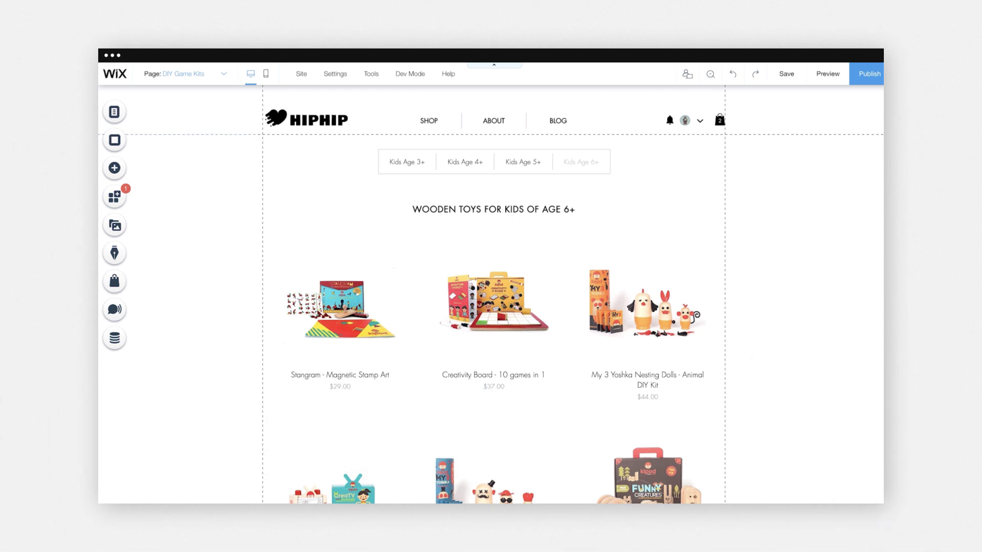
# Place a Store Add to Cart button under the Creativity Board - 10 games in 1 product
pyautogui.click(116, 168)
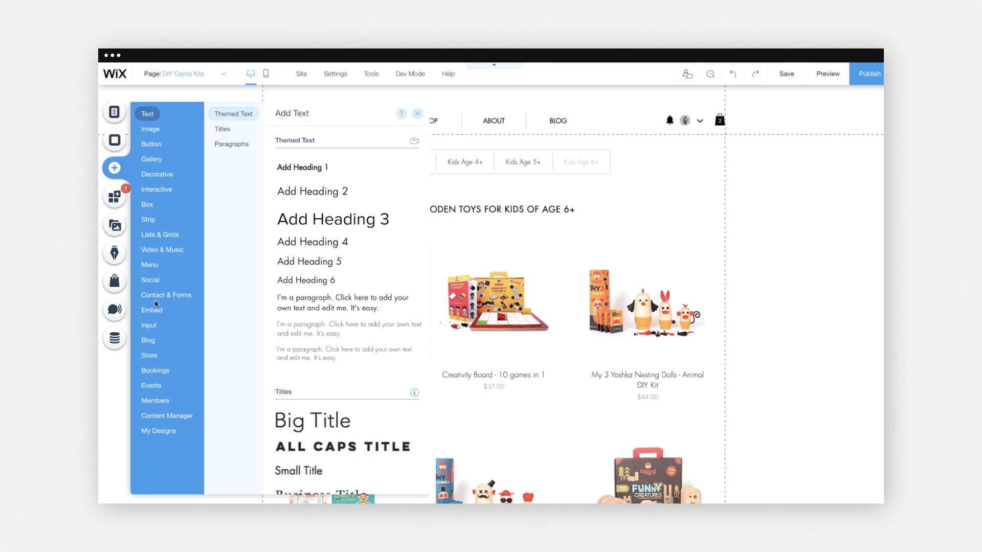
pyautogui.click(156, 358)
pyautogui.click(272, 190)
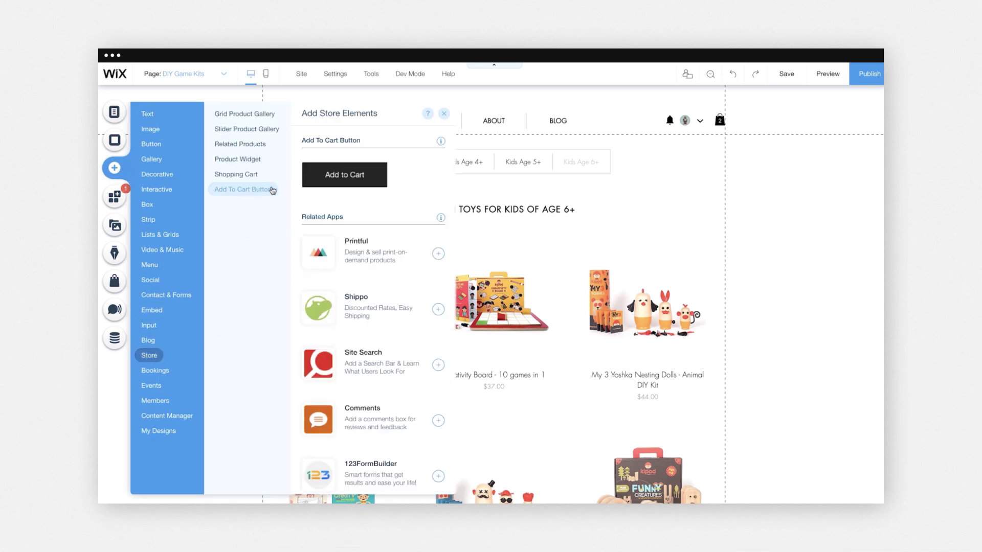
pyautogui.click(314, 184)
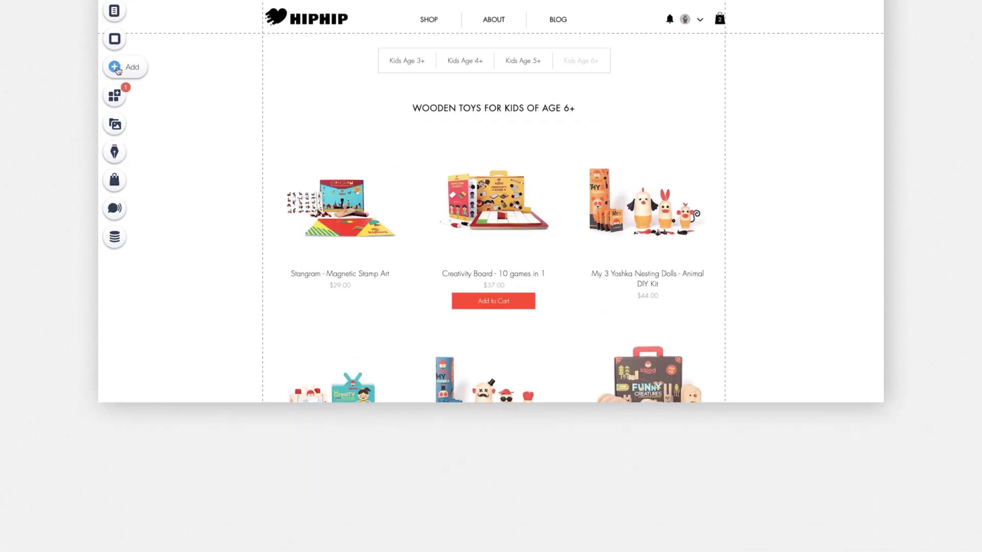